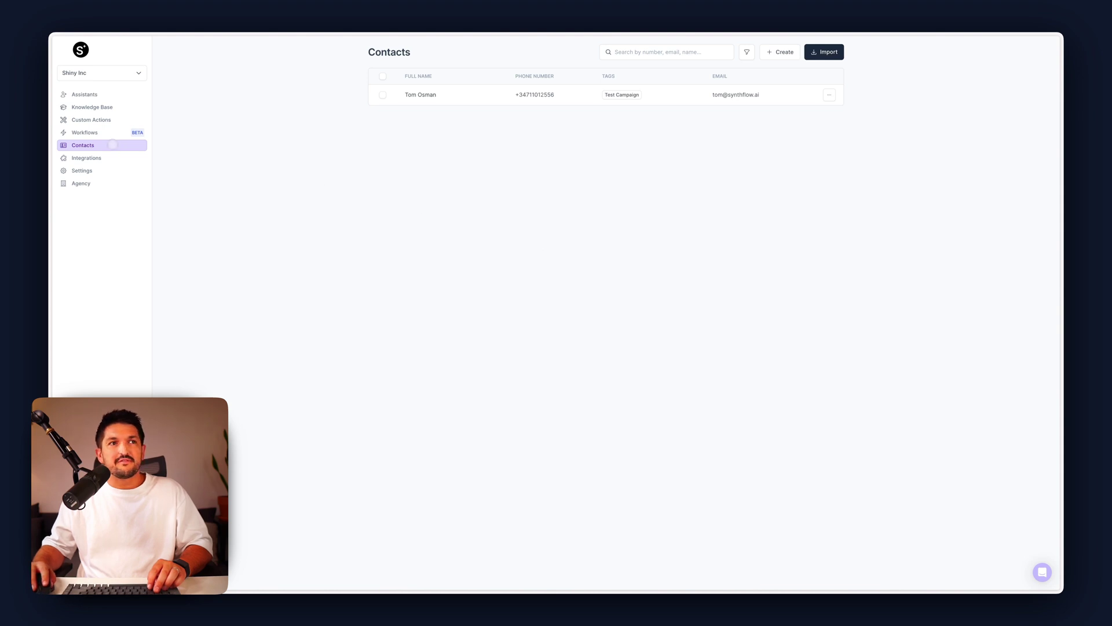
Import the 24 contacts from Campaign Contact List.csv, confirming consent to call them
click(828, 52)
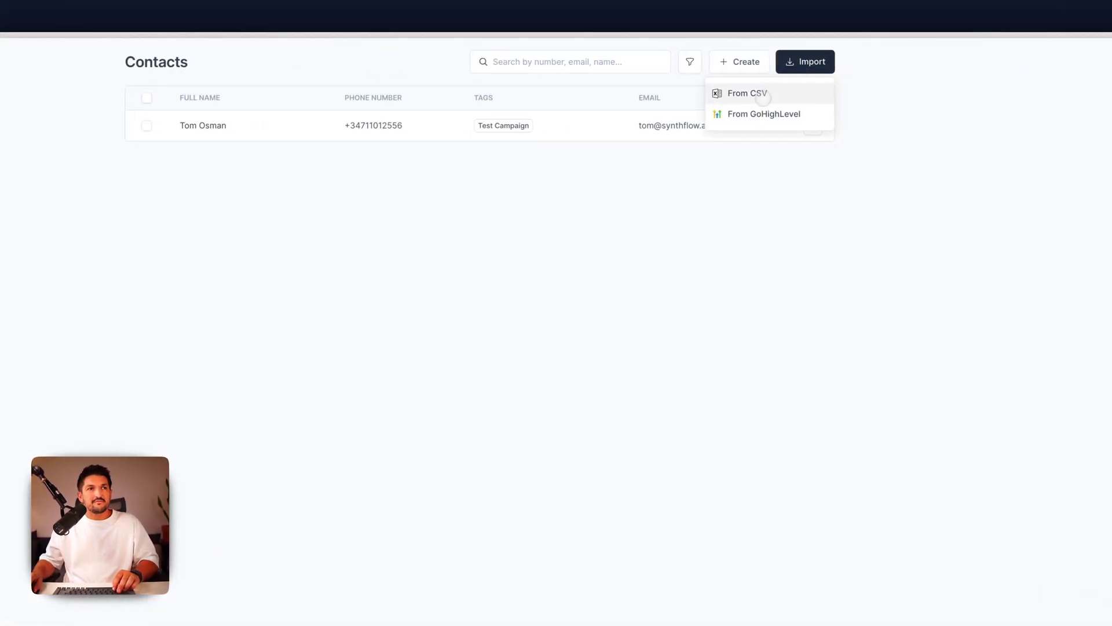
click(763, 98)
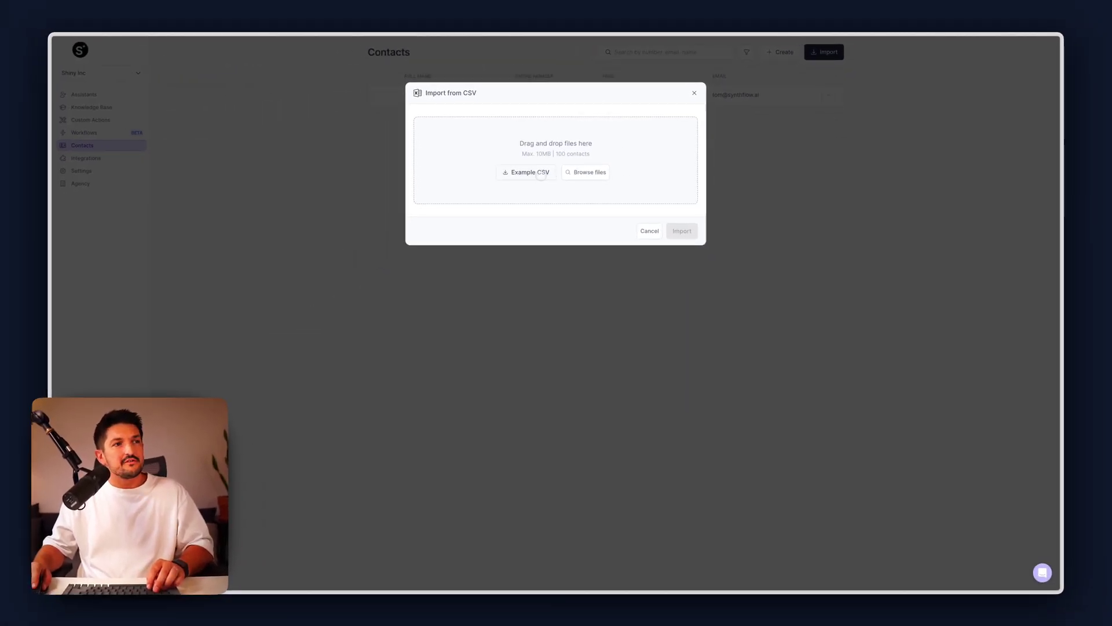
click(541, 175)
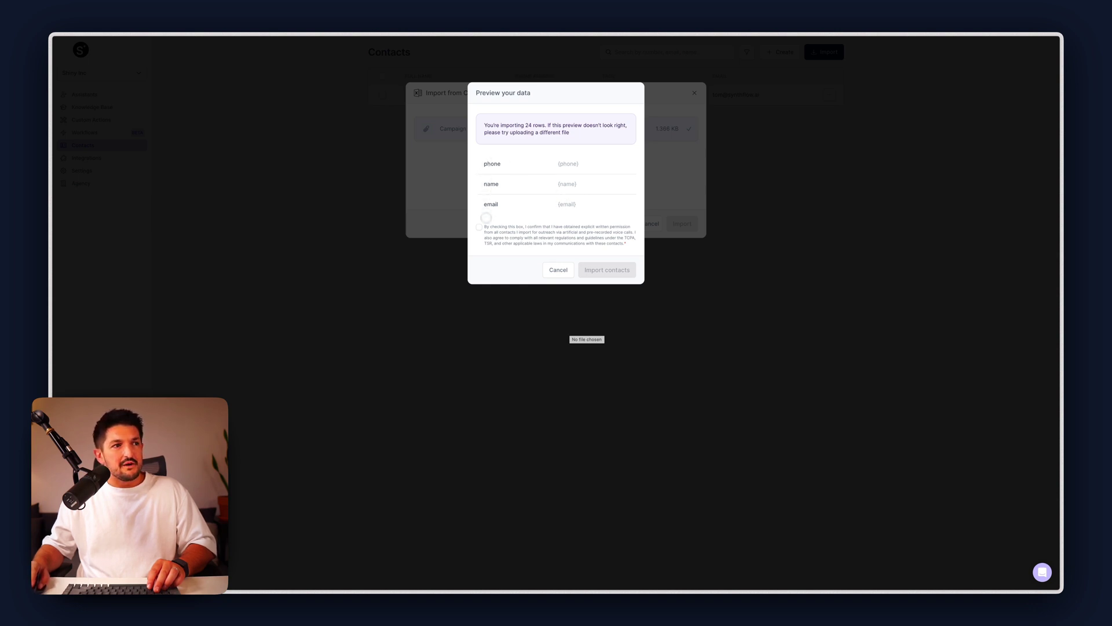
click(479, 227)
click(612, 272)
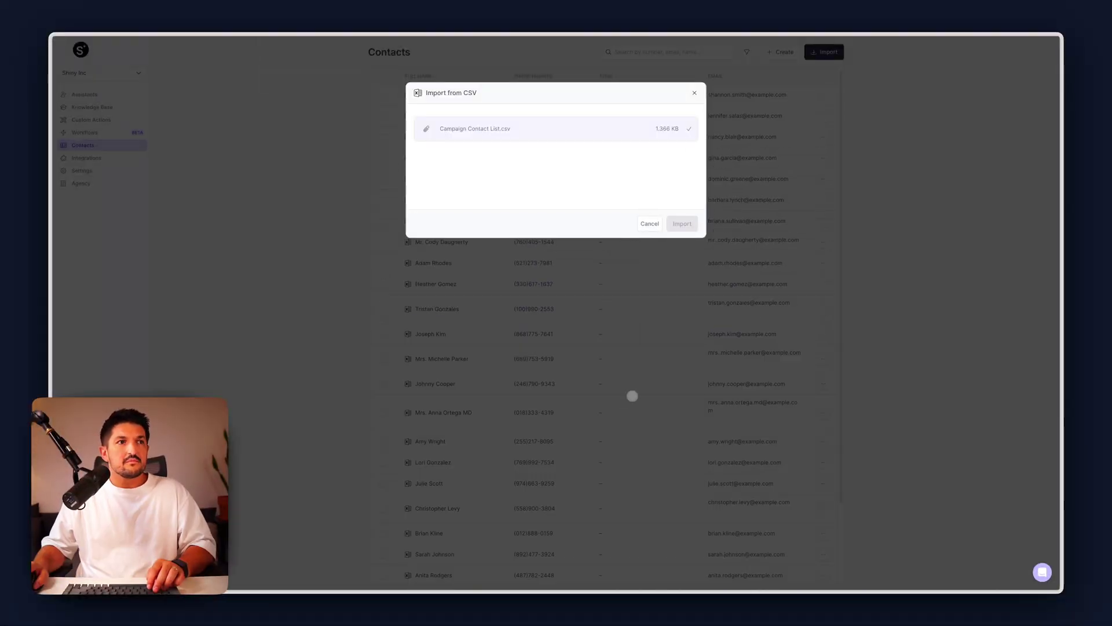
Close the import dialog and select every contact in the table
click(693, 92)
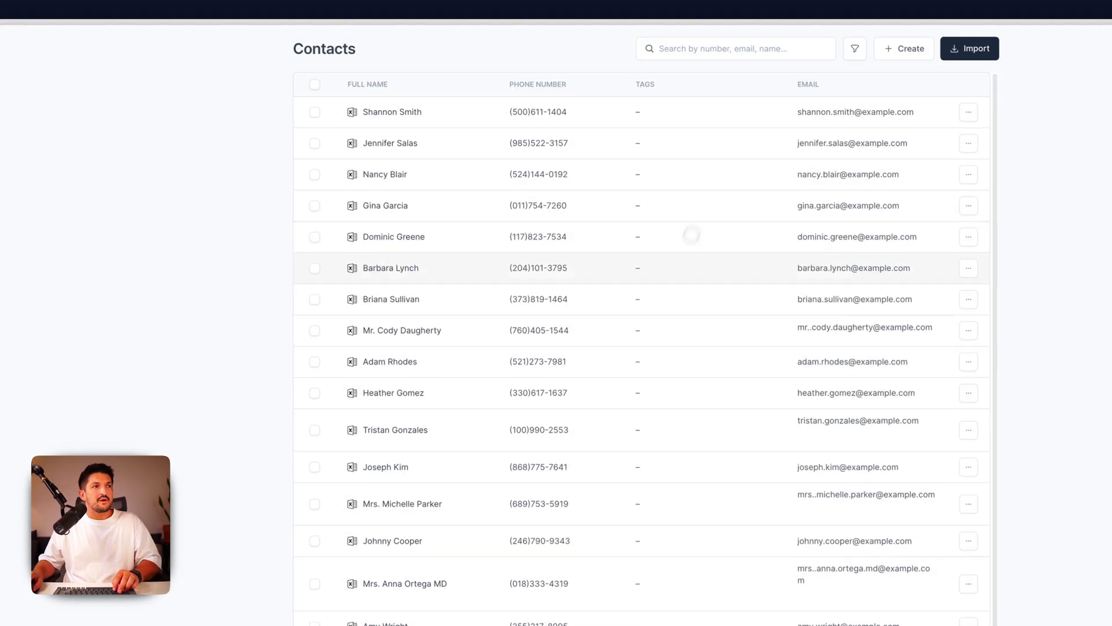
scroll(681, 430, down, 3)
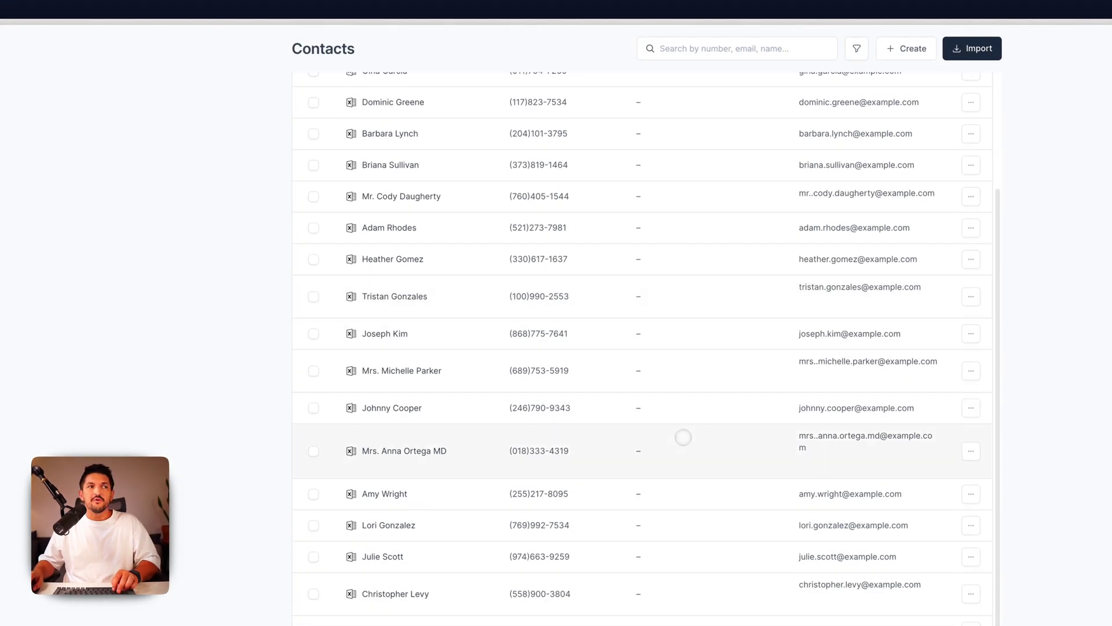
scroll(683, 437, up, 3)
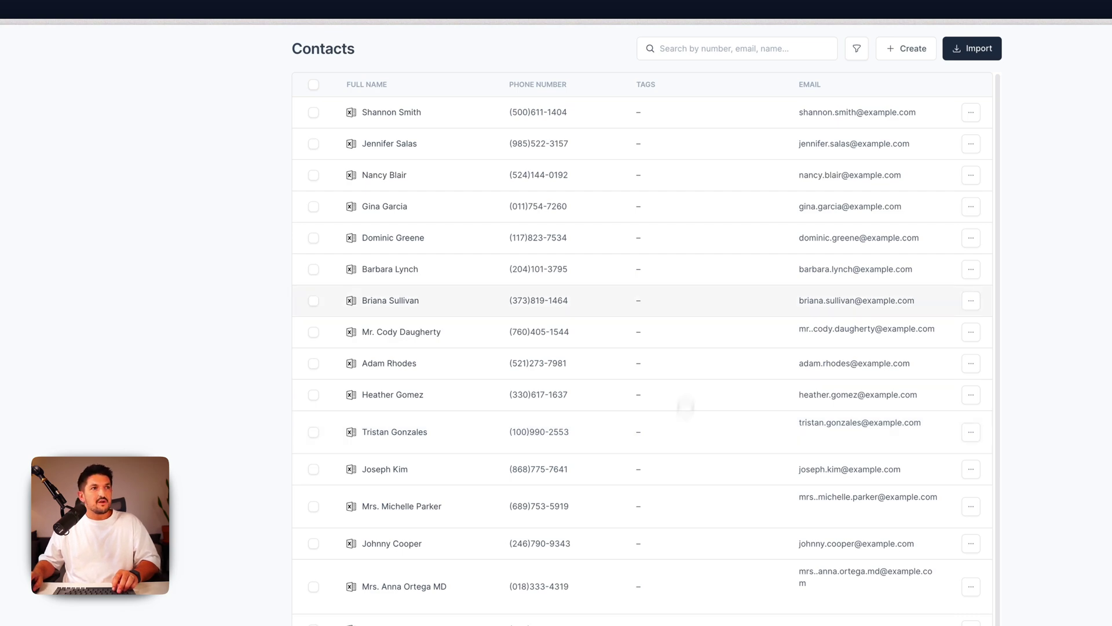
click(314, 84)
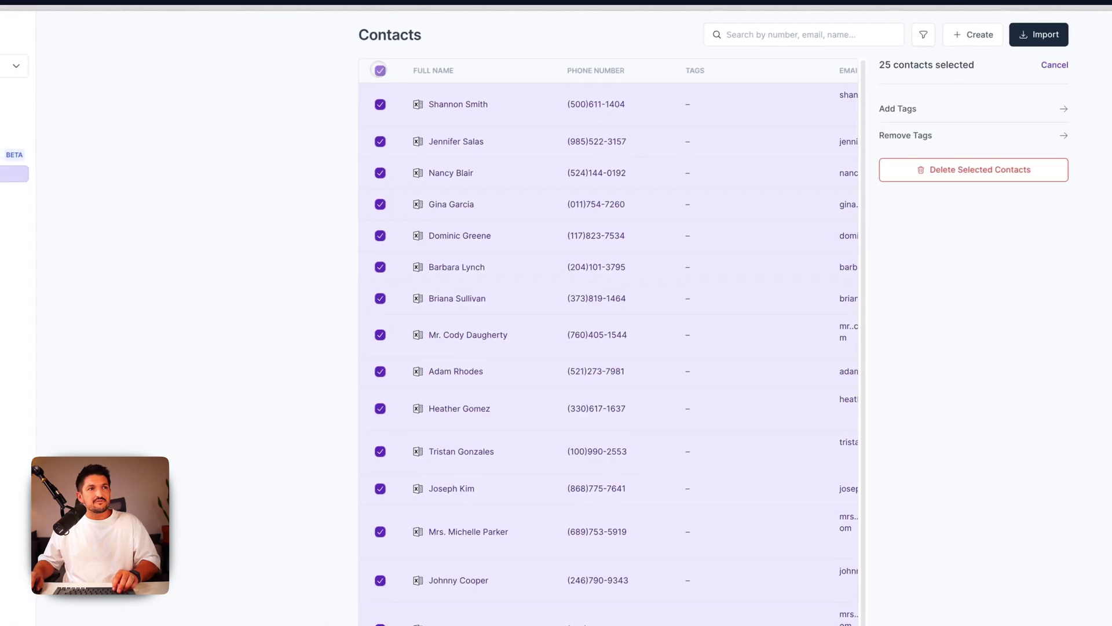
scroll(600, 344, down, 5)
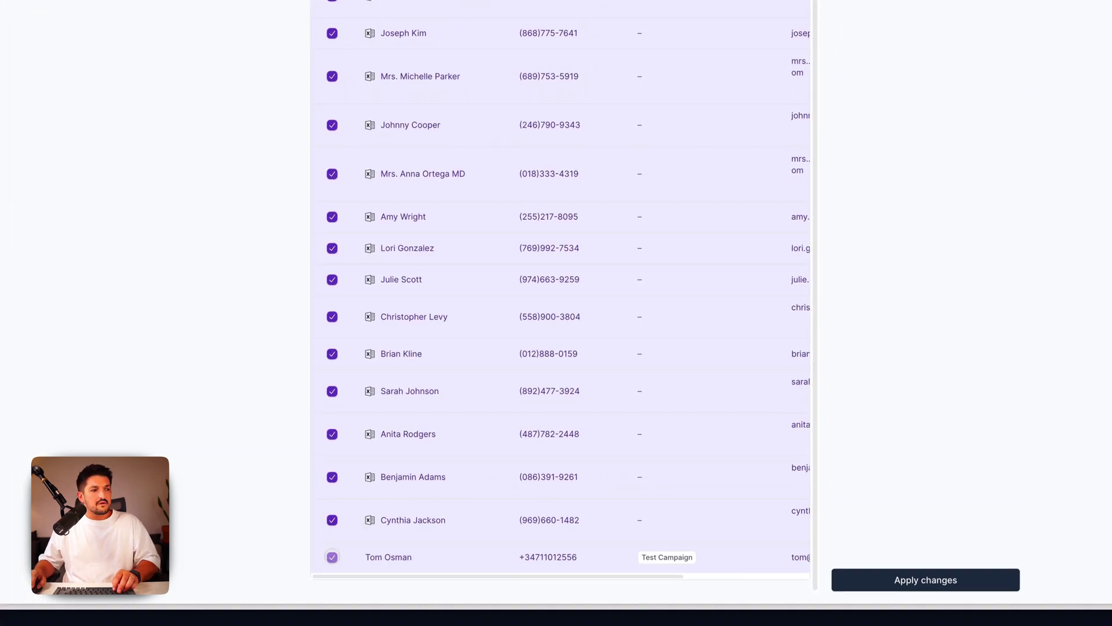
scroll(657, 366, up, 4)
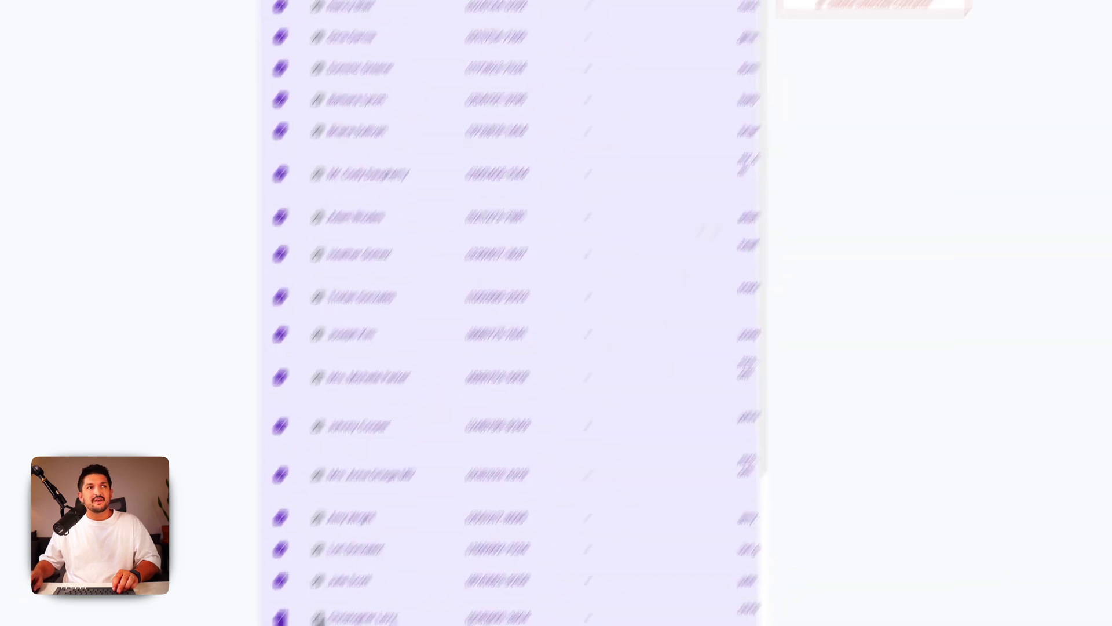
Add the tag 'Test Tutorial 2' to all selected contacts and apply the changes
click(734, 99)
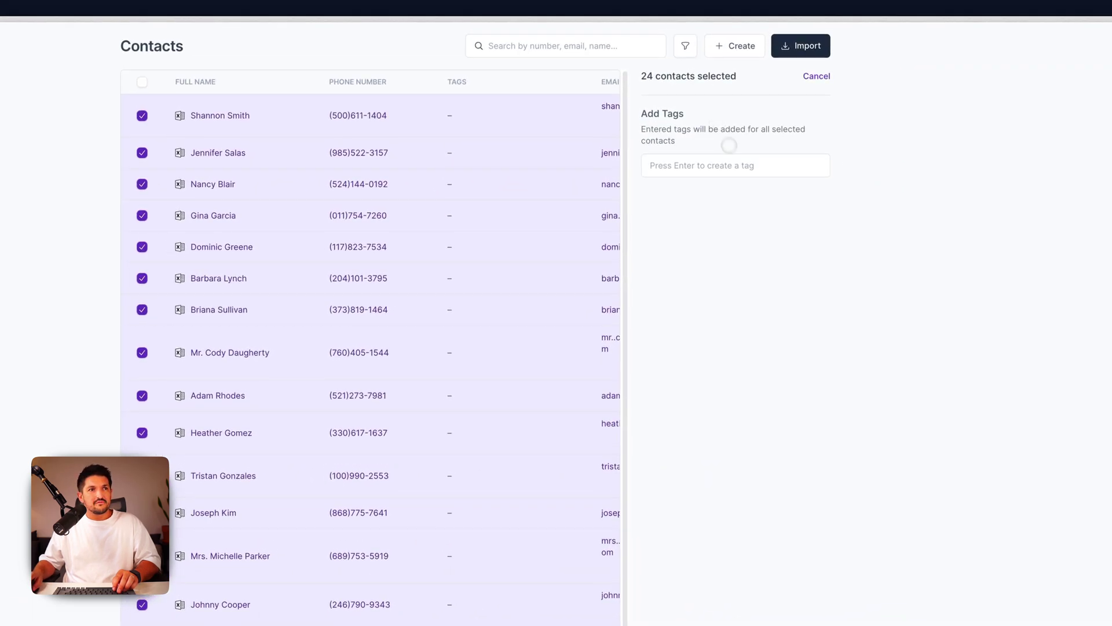
click(735, 165)
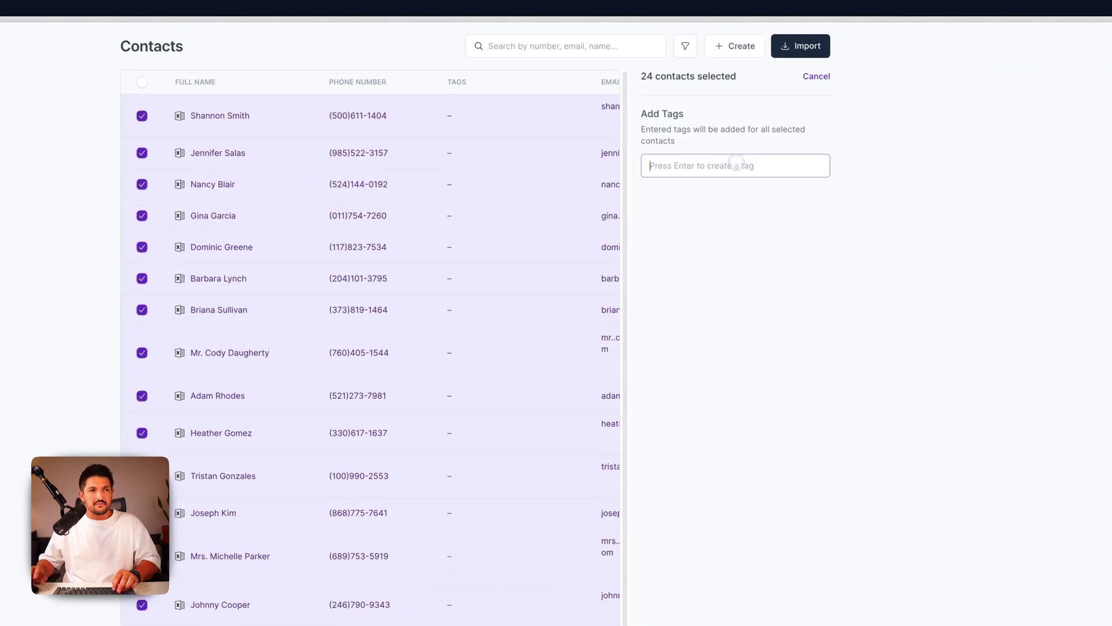
text(Test T)
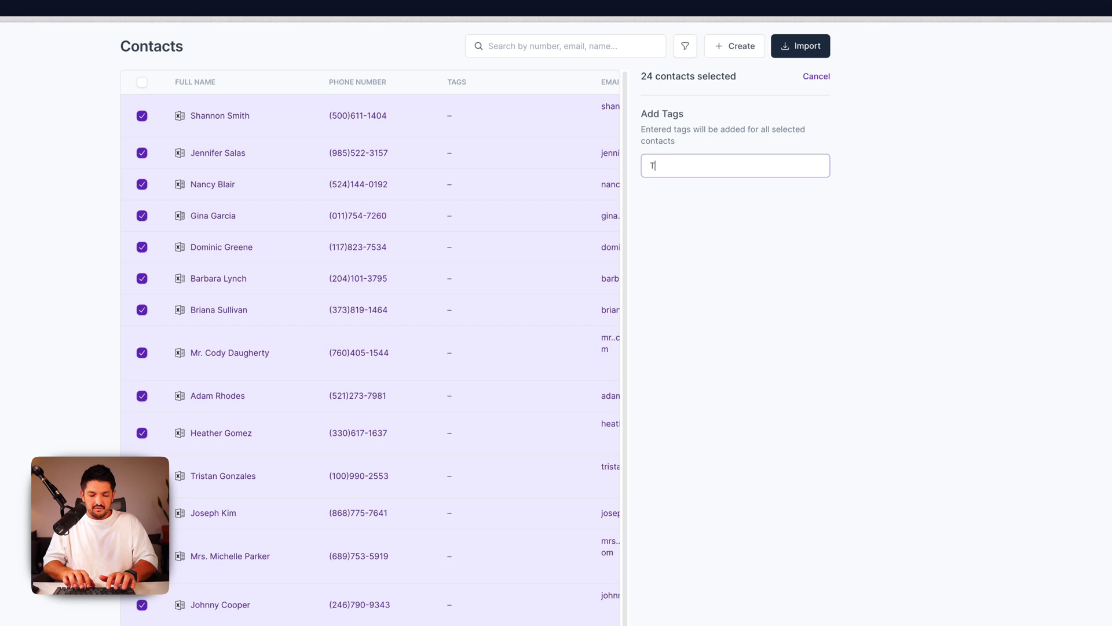
text(utorial 2)
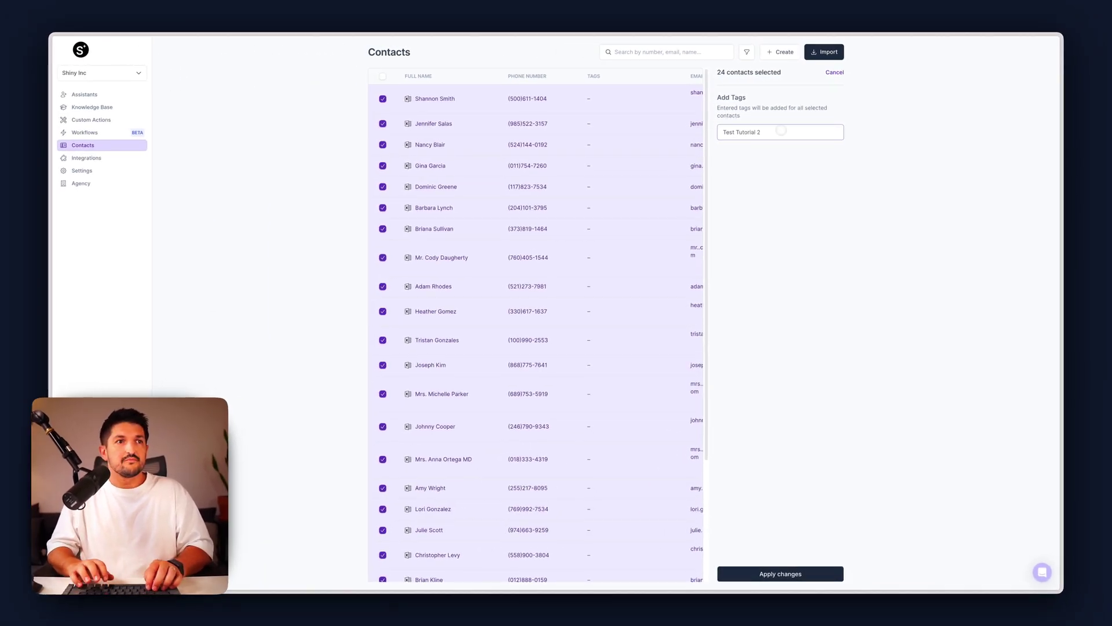
key(Return)
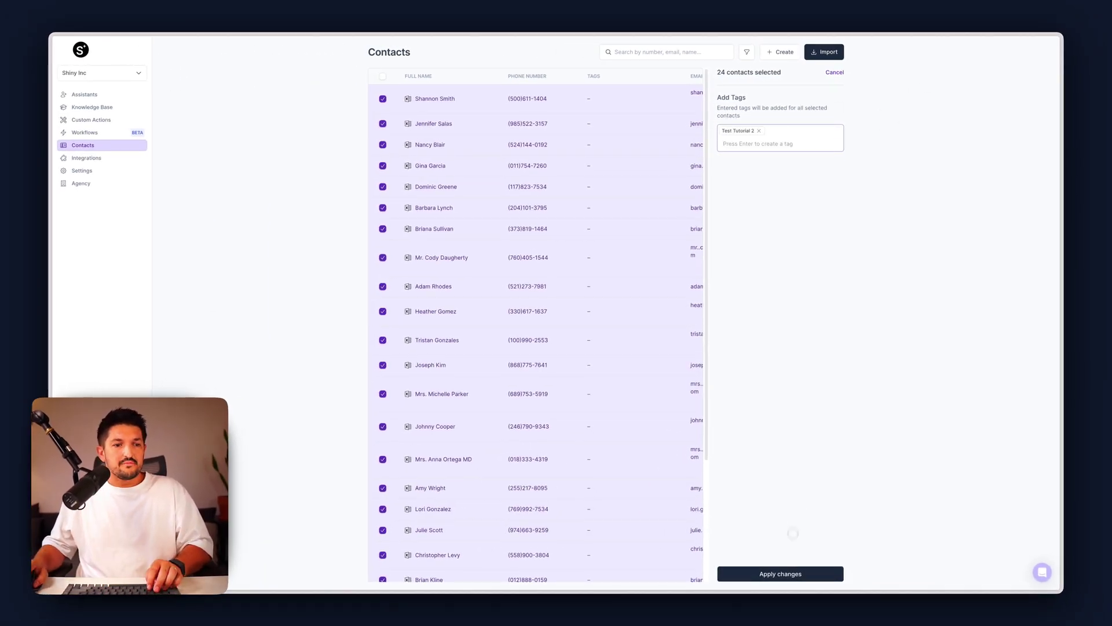
click(787, 573)
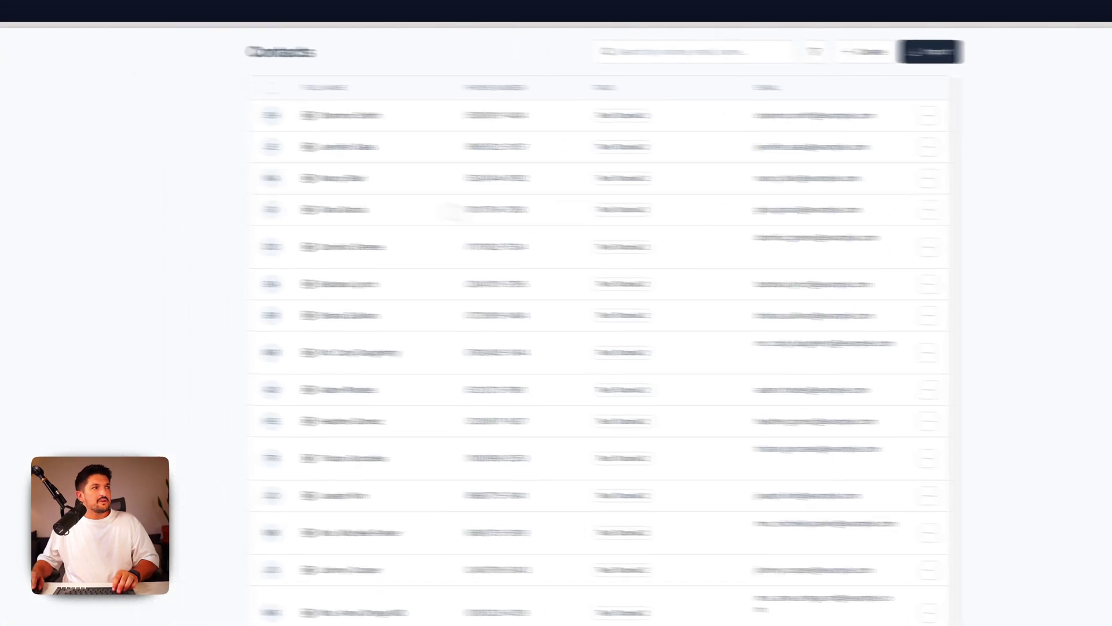
Open the Jessica AI assistant and show its Batch campaigns under Deployment
click(86, 123)
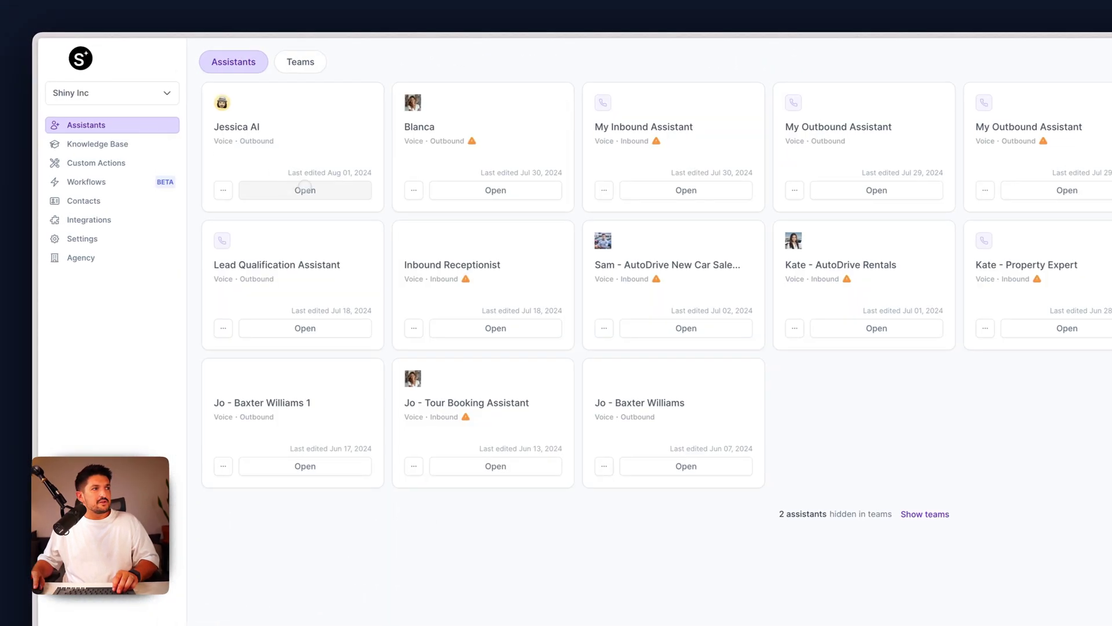
click(302, 186)
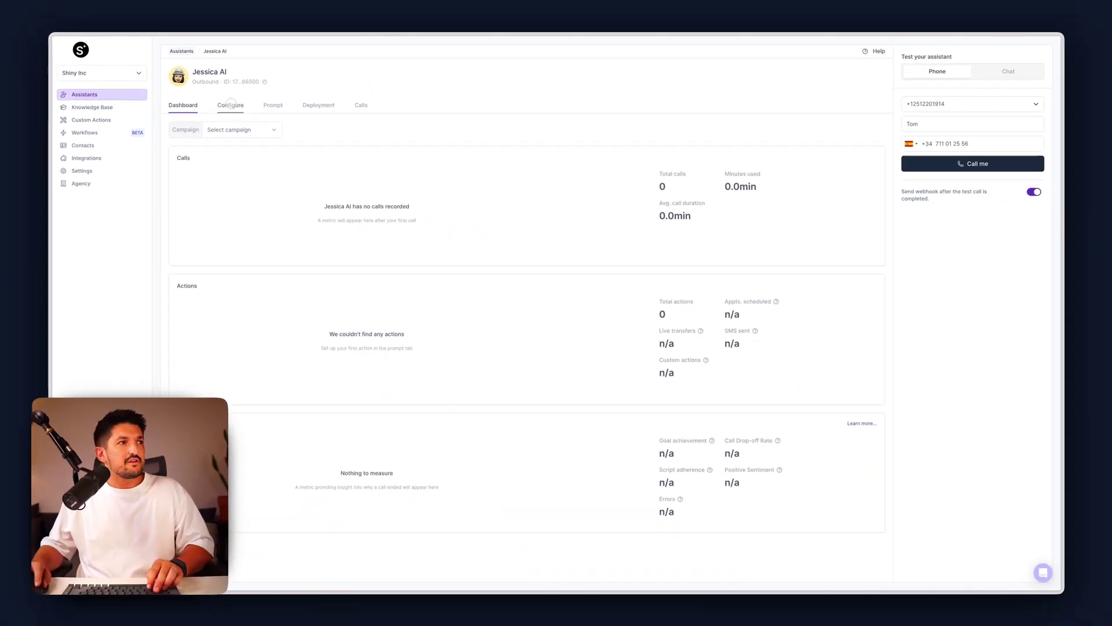
click(313, 105)
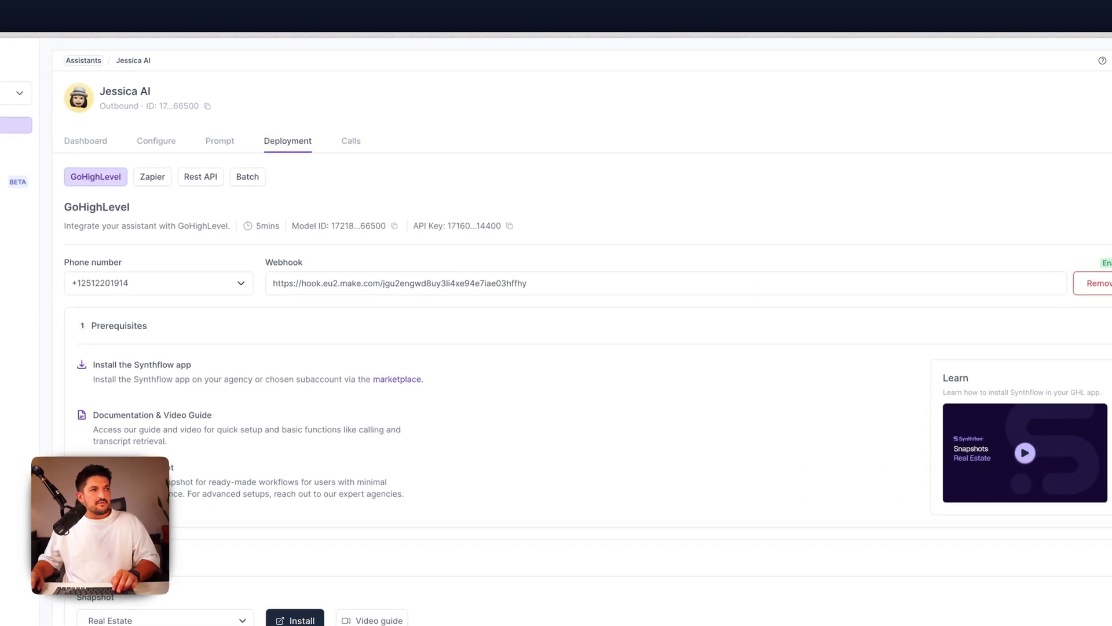
click(250, 174)
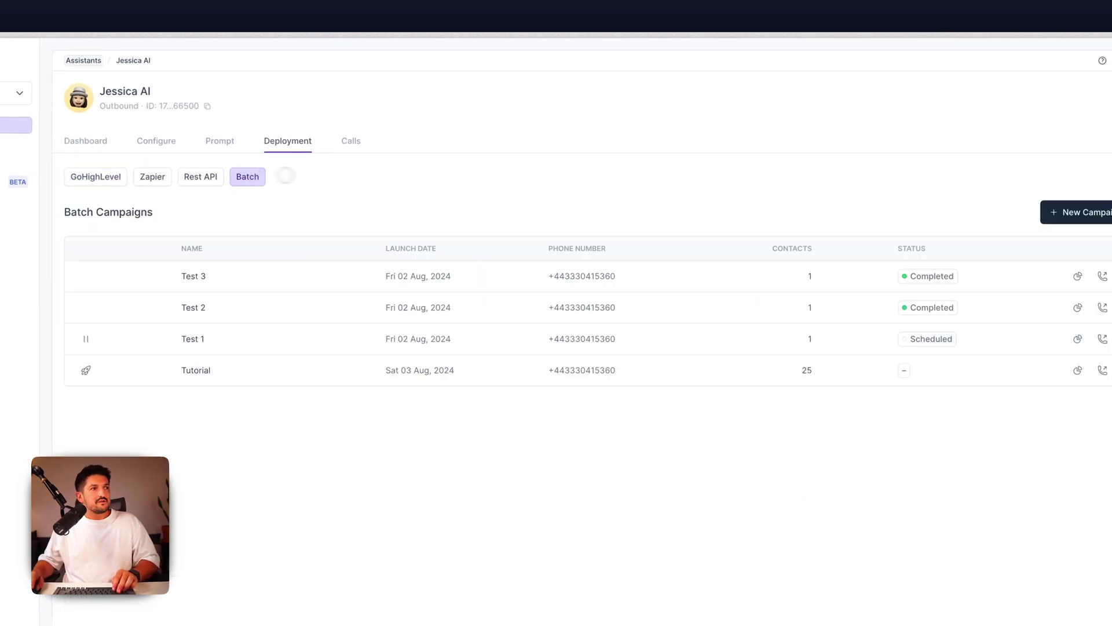
Start a new batch campaign named 'Tutorial Campaign 2' using the first phone number, then open contact selection
click(1084, 212)
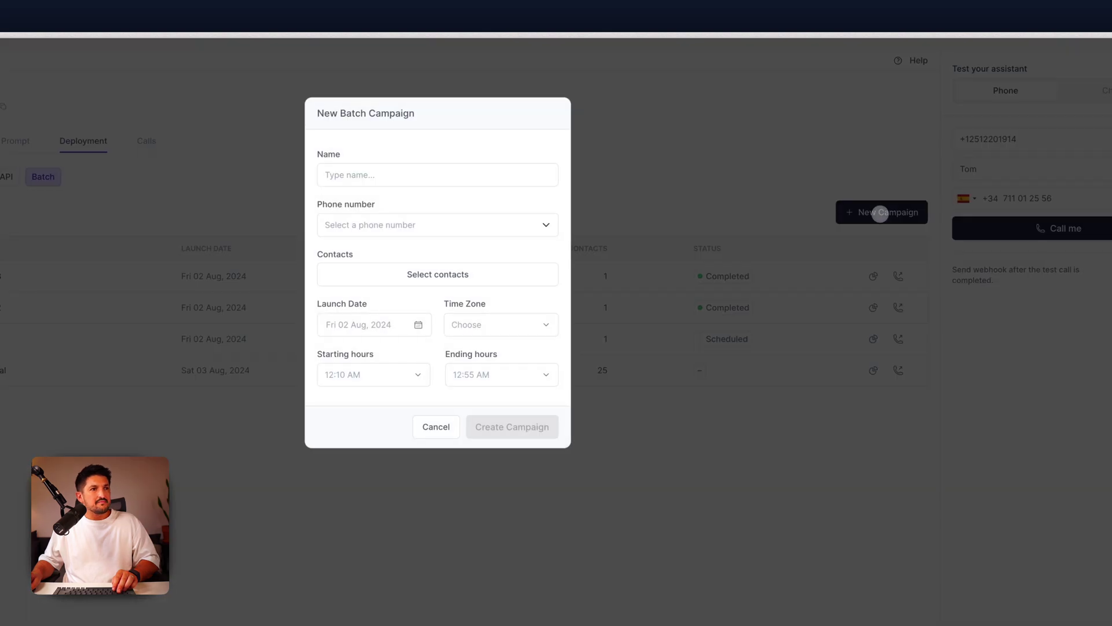
click(415, 175)
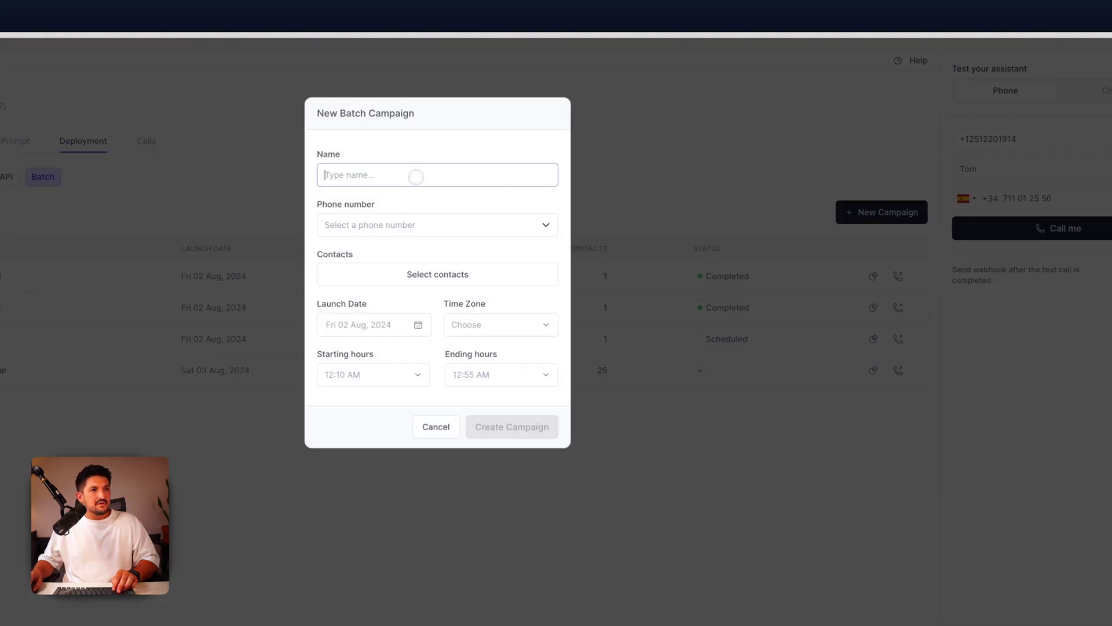
text(Tutorial)
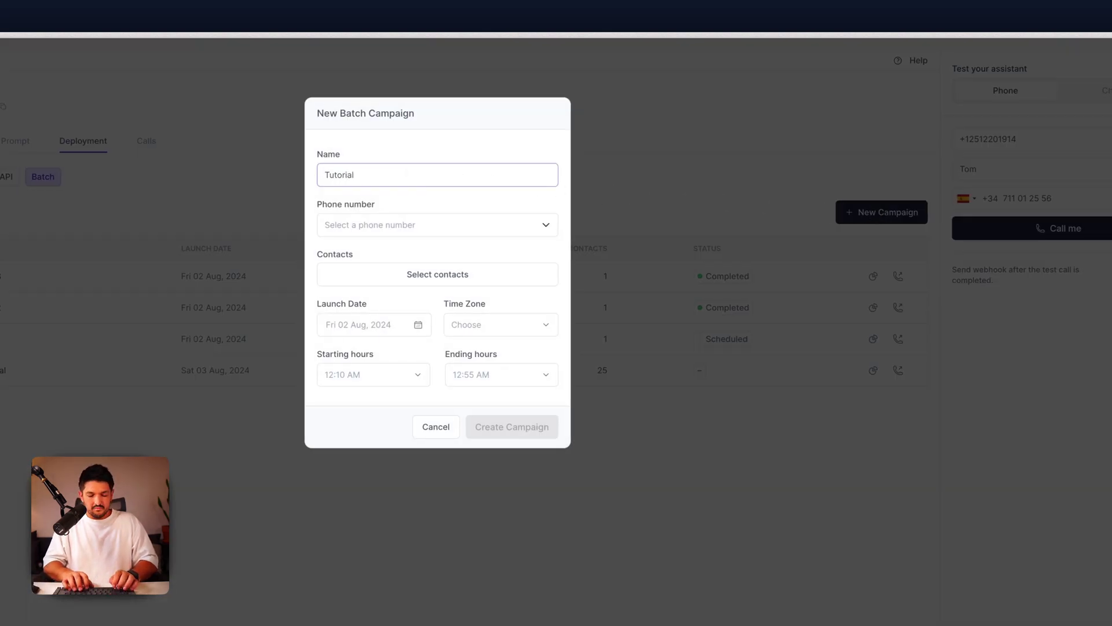
text( Campaign 2)
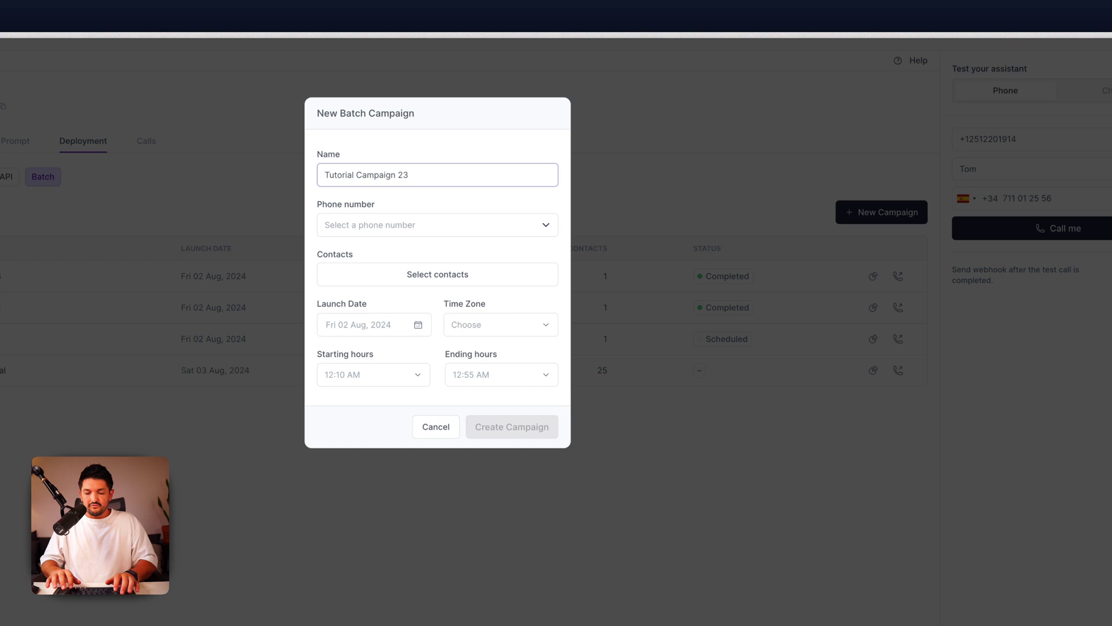
click(420, 225)
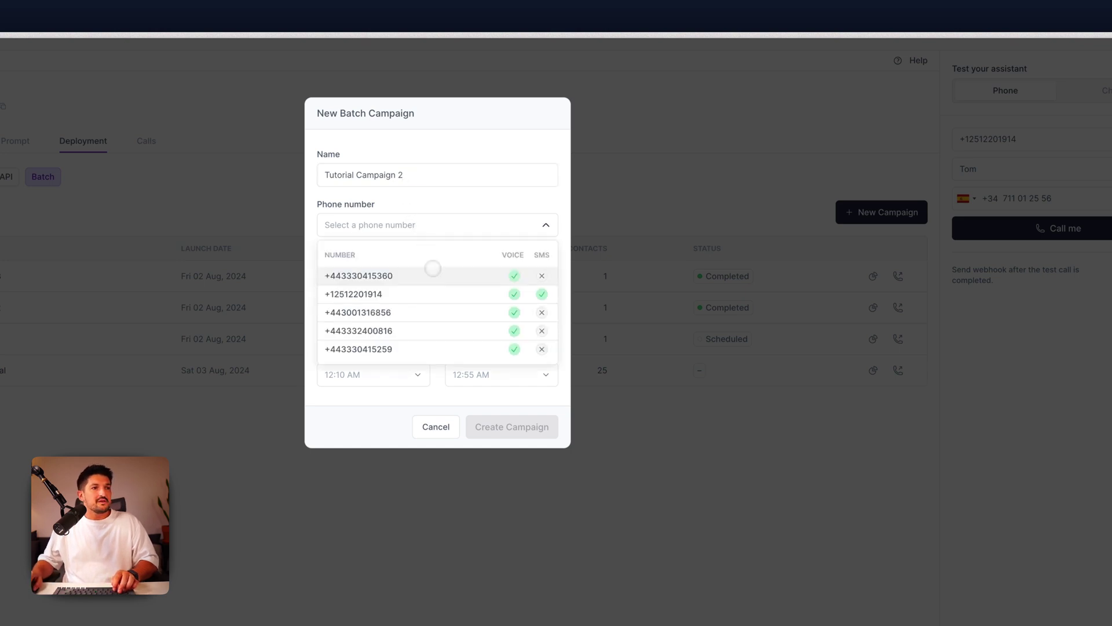
click(435, 274)
click(435, 274)
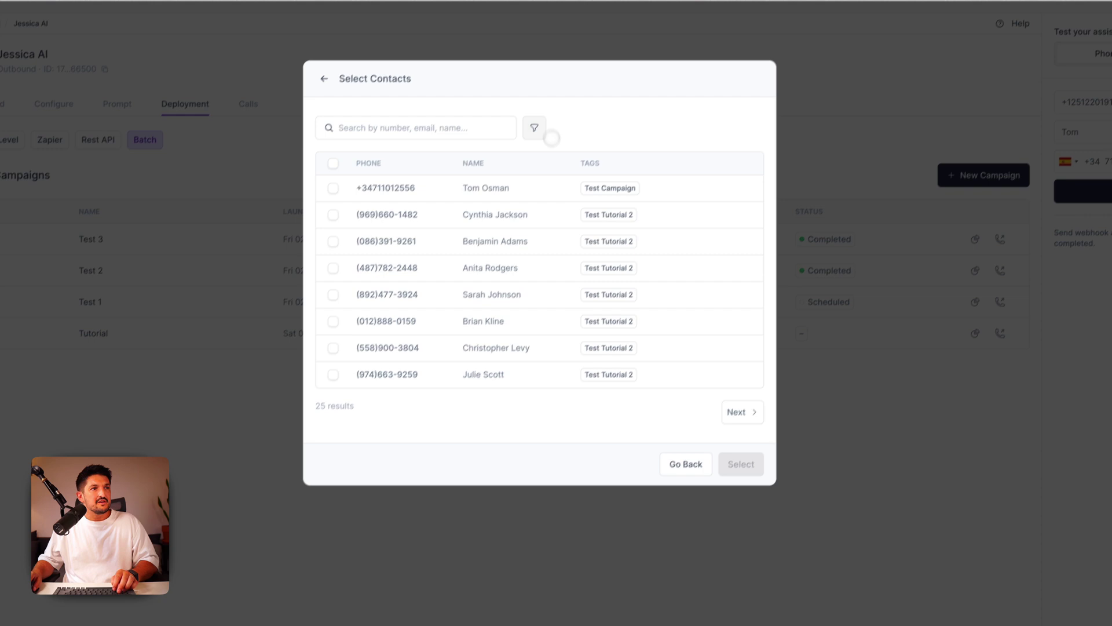
Filter contacts by the Test Tutorial 2 tag and add all 24 to the campaign
click(532, 133)
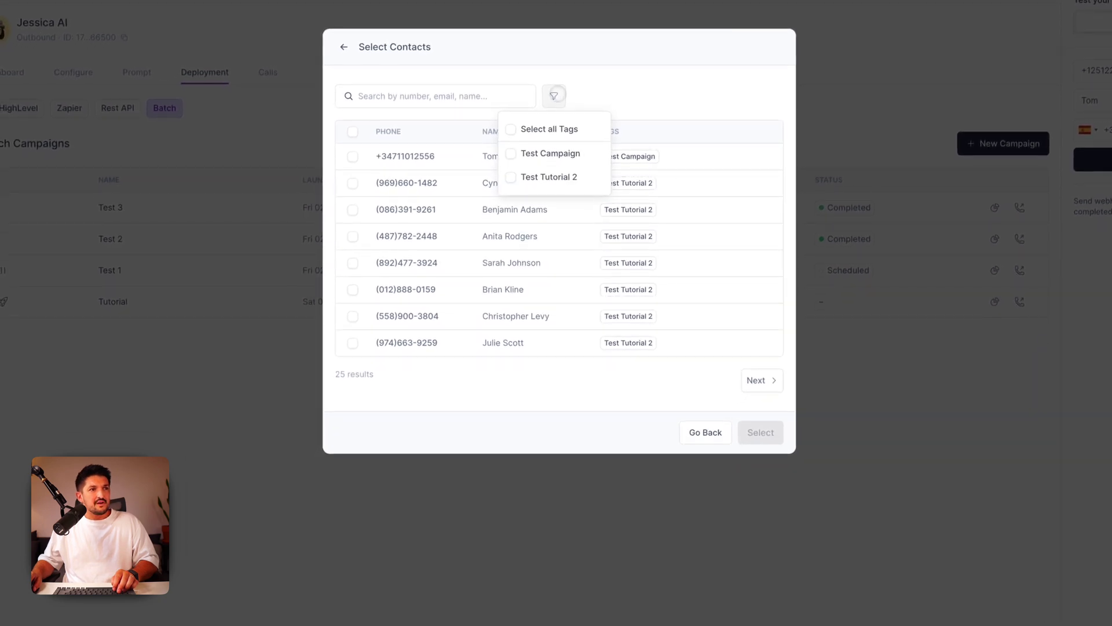
click(551, 177)
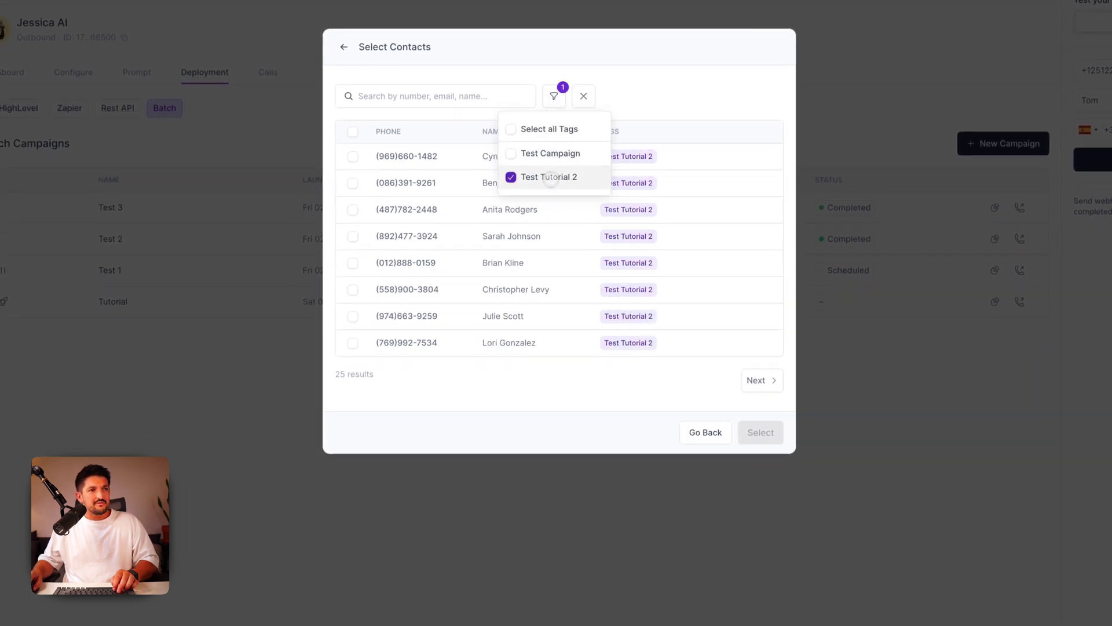
click(581, 385)
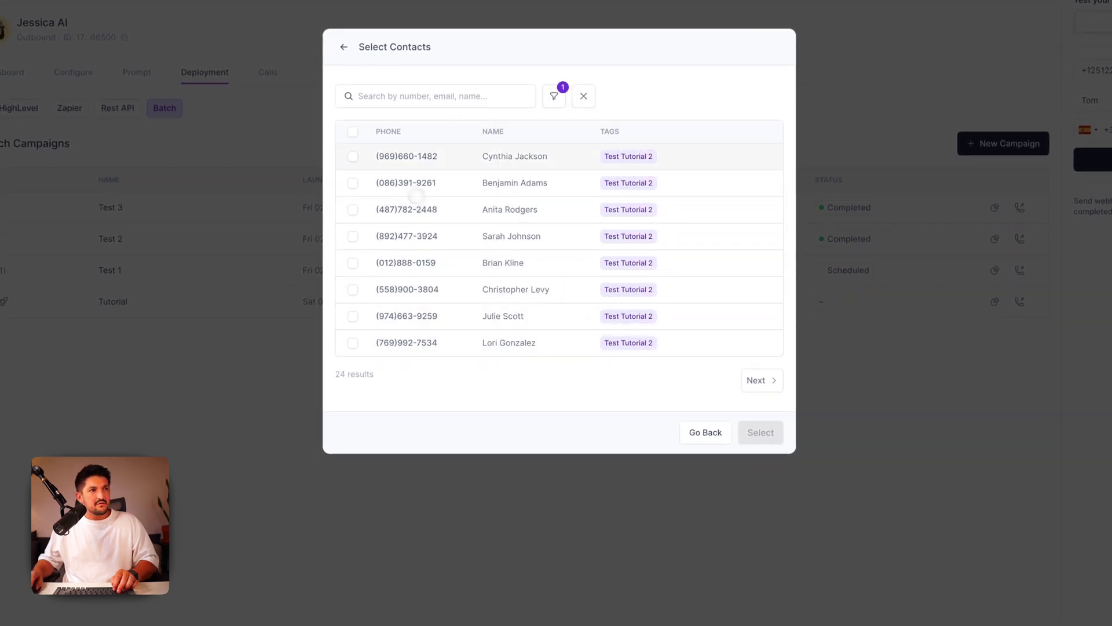
click(354, 129)
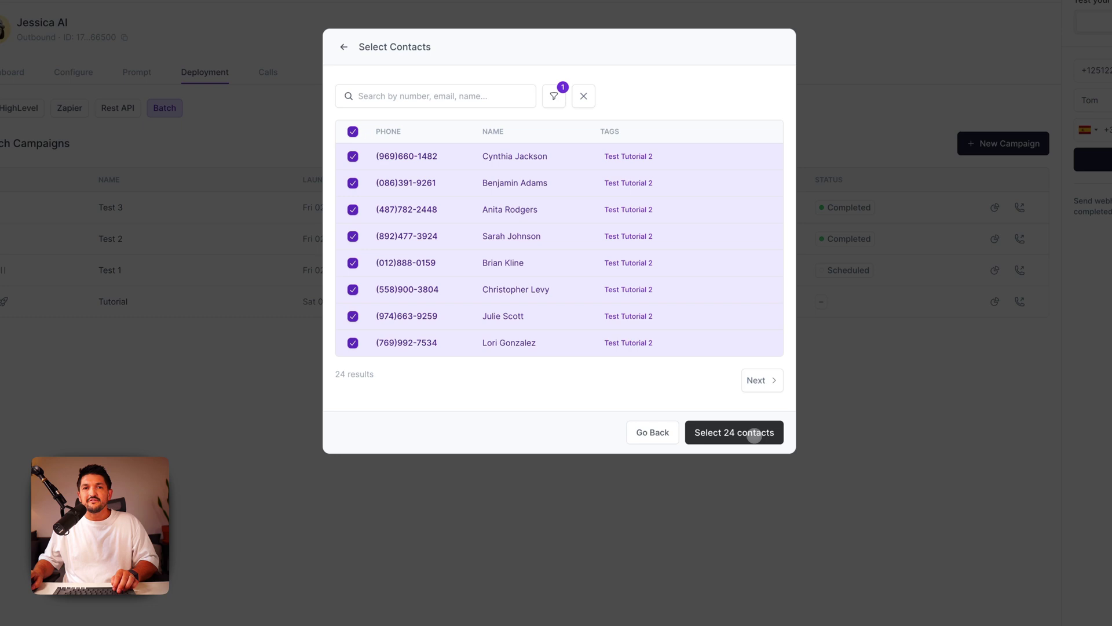
click(753, 435)
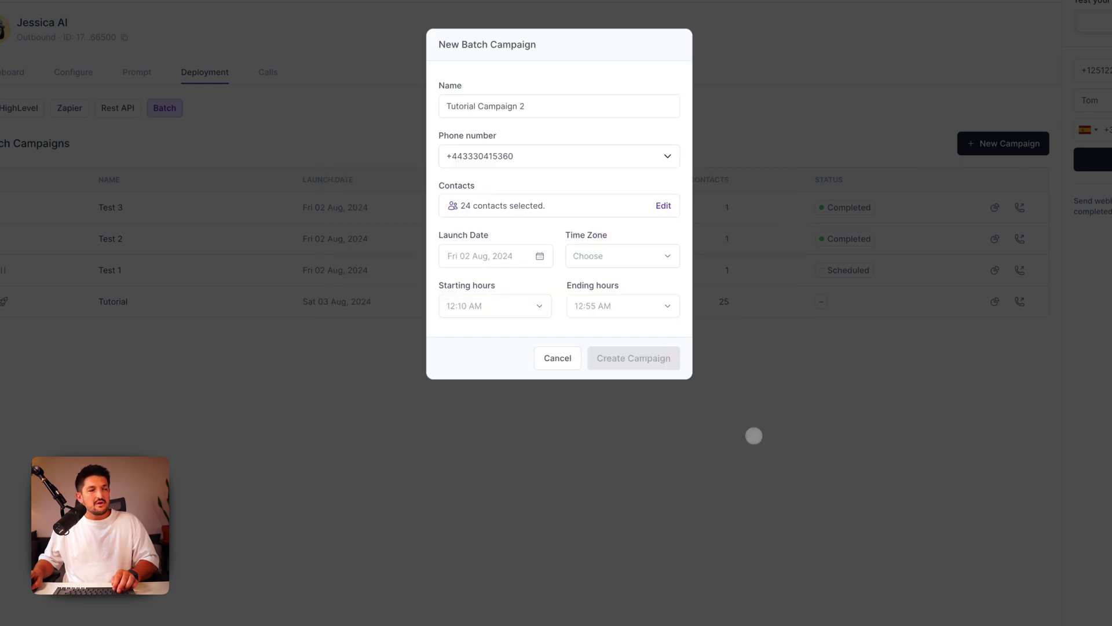
Set the launch date to Sat 03 Aug 2024 and the time zone to Europe/Madrid
click(506, 257)
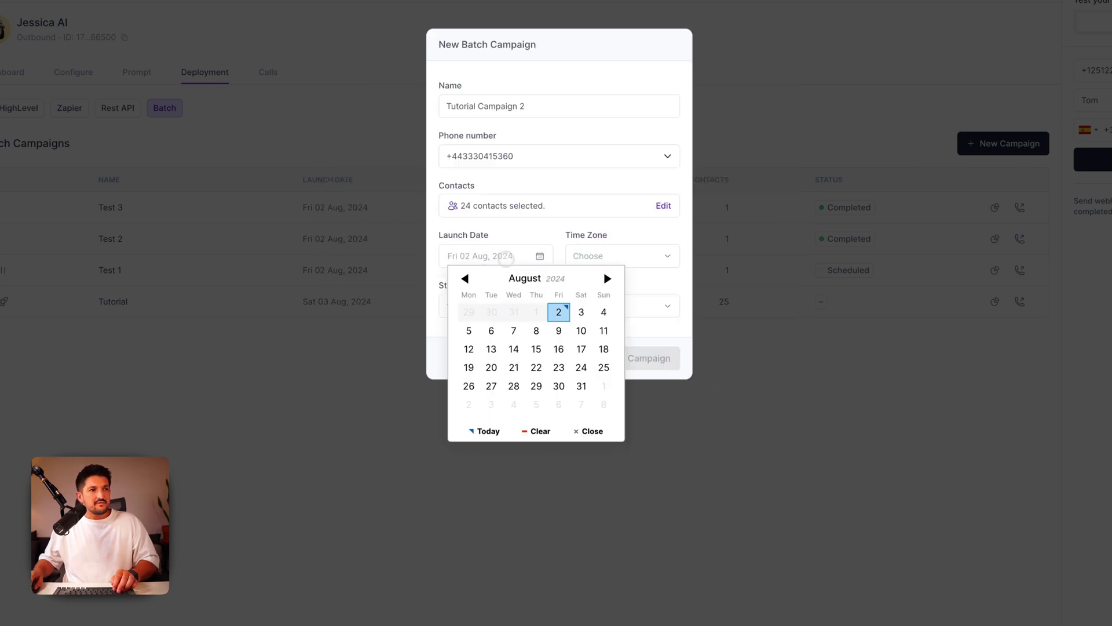
click(581, 312)
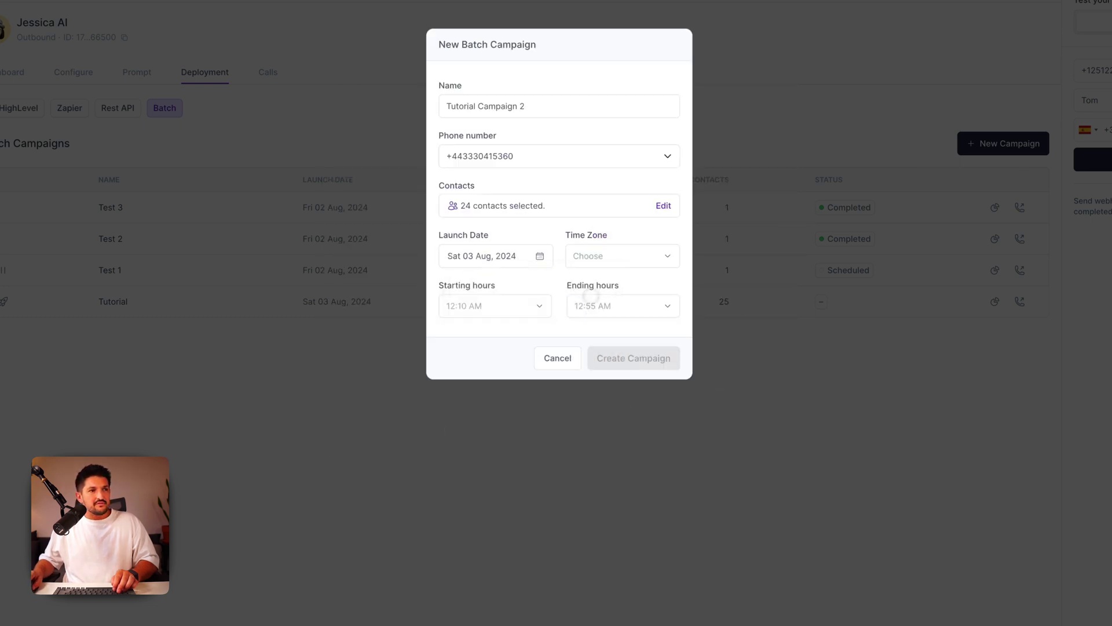
click(623, 256)
scroll(625, 596, down, 20)
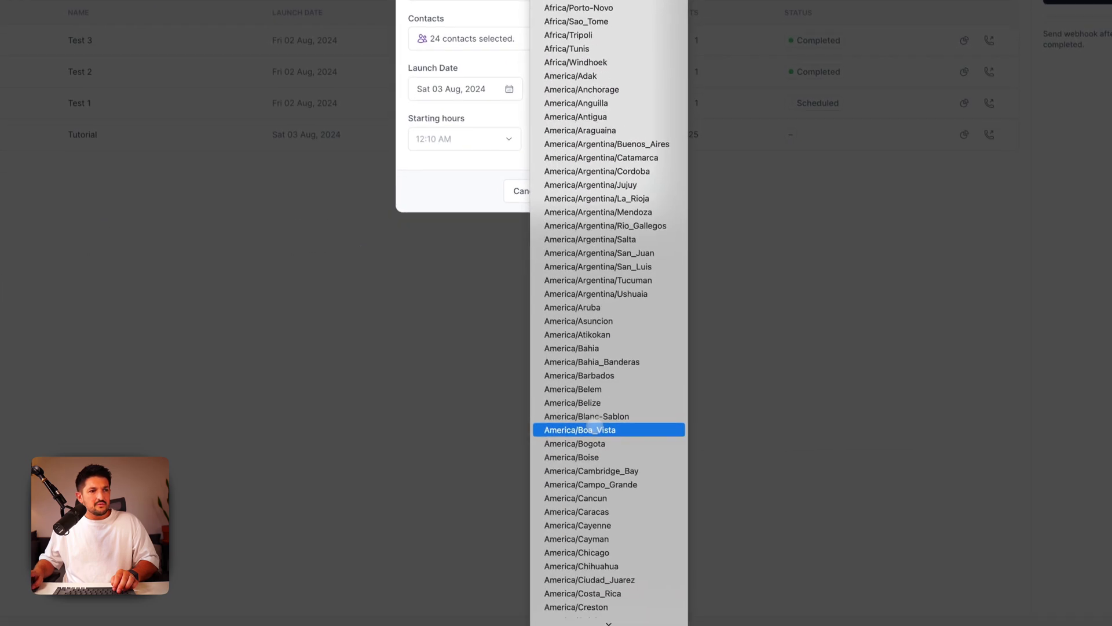
scroll(594, 424, down, 15)
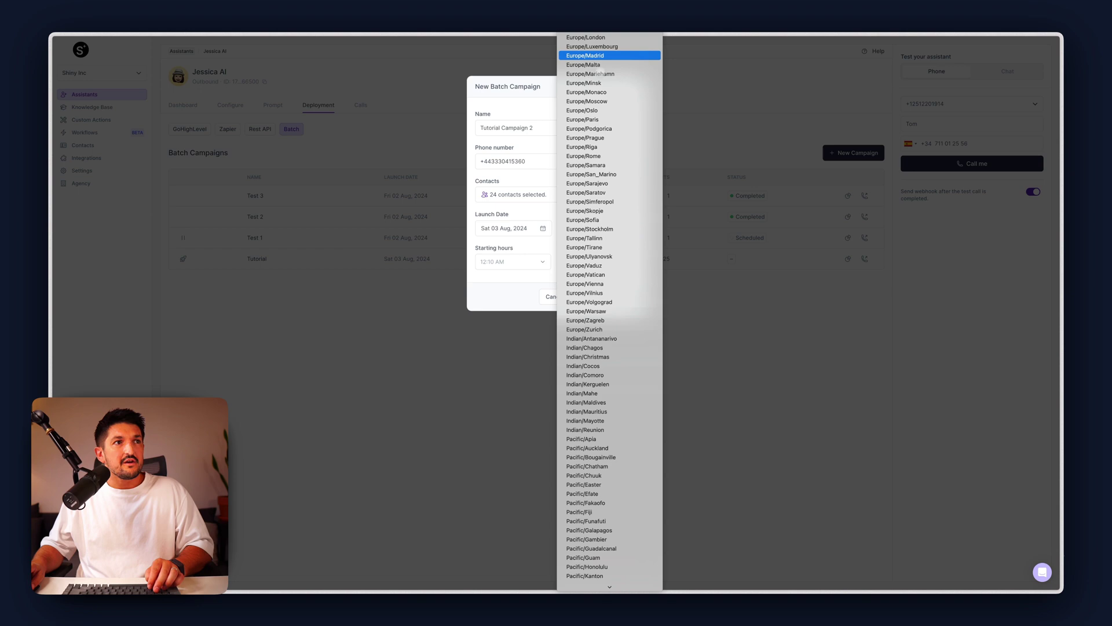
click(586, 56)
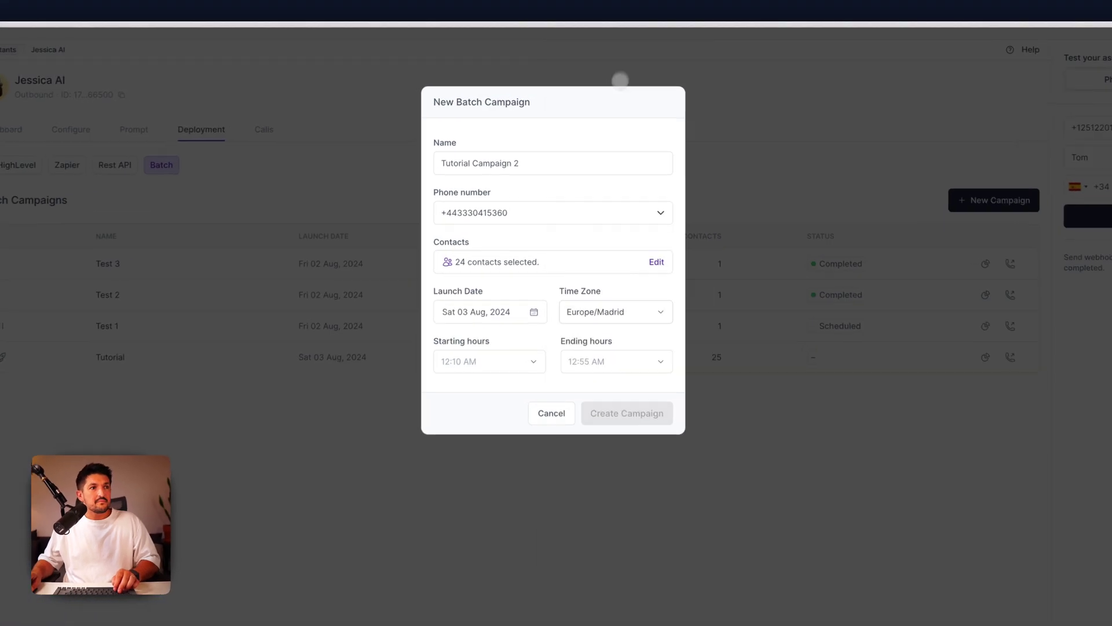
Set calling hours from 10:00 am to 11:00 am and create the campaign
click(488, 362)
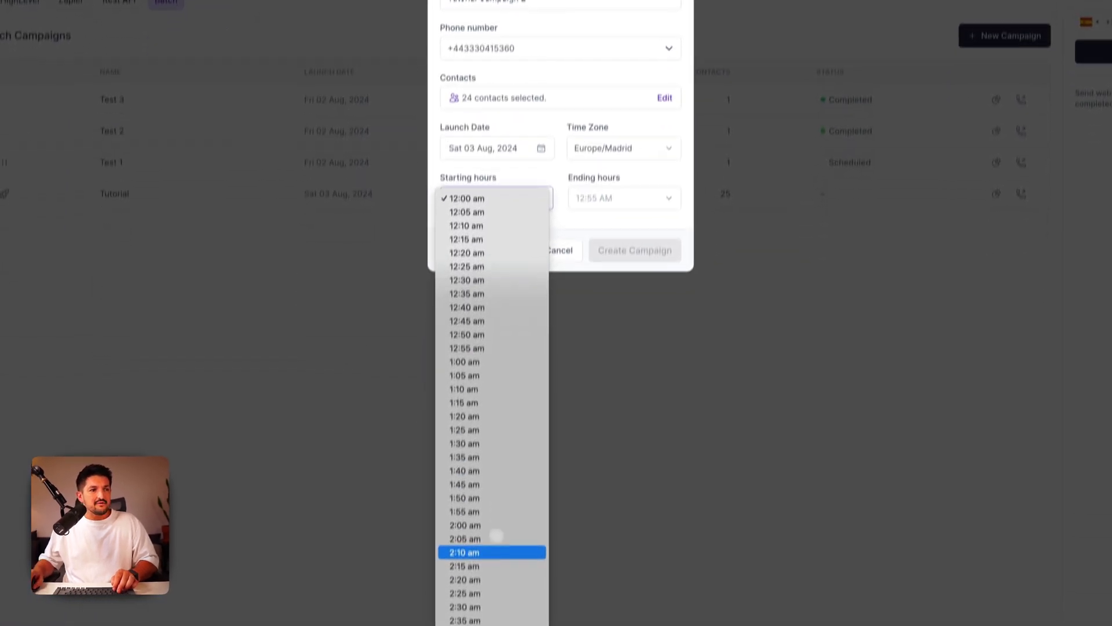
scroll(496, 535, down, 5)
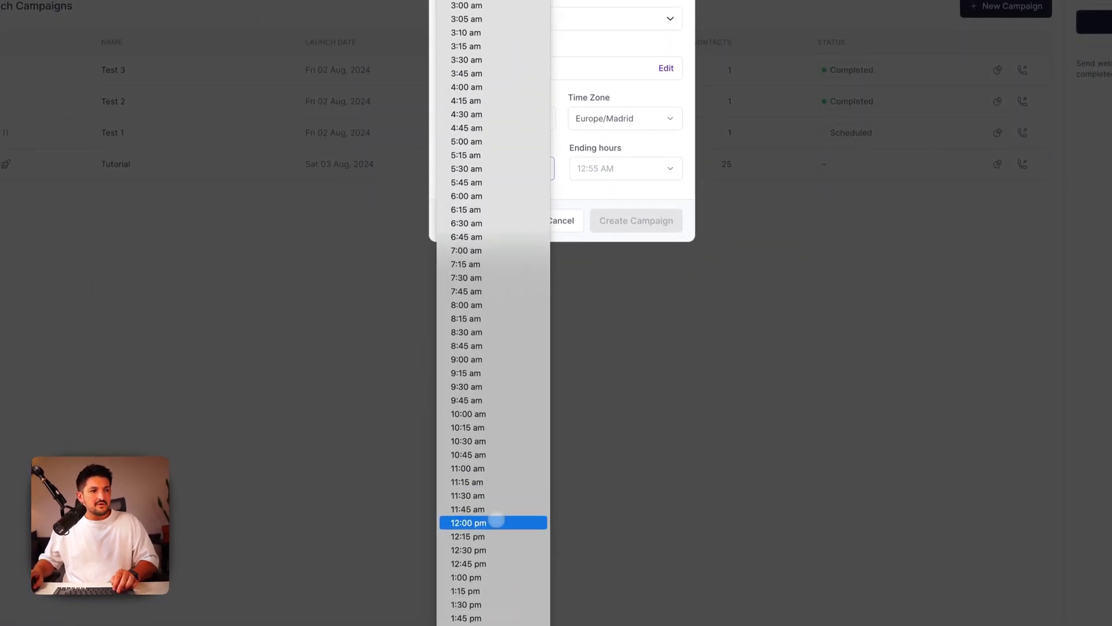
click(468, 413)
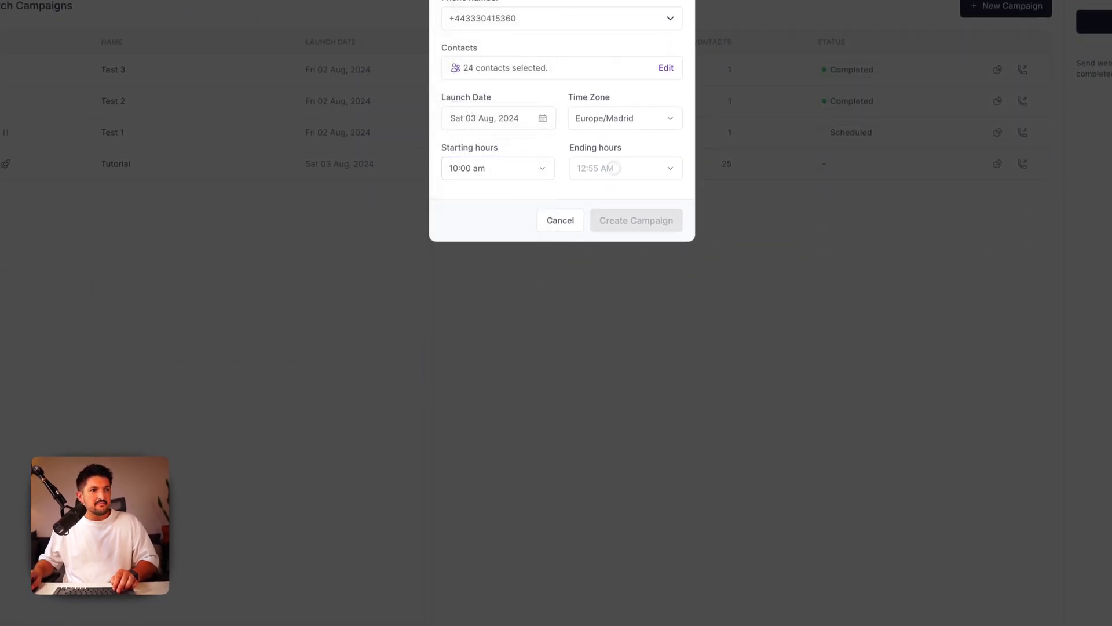
click(615, 168)
scroll(639, 548, down, 5)
scroll(613, 531, down, 3)
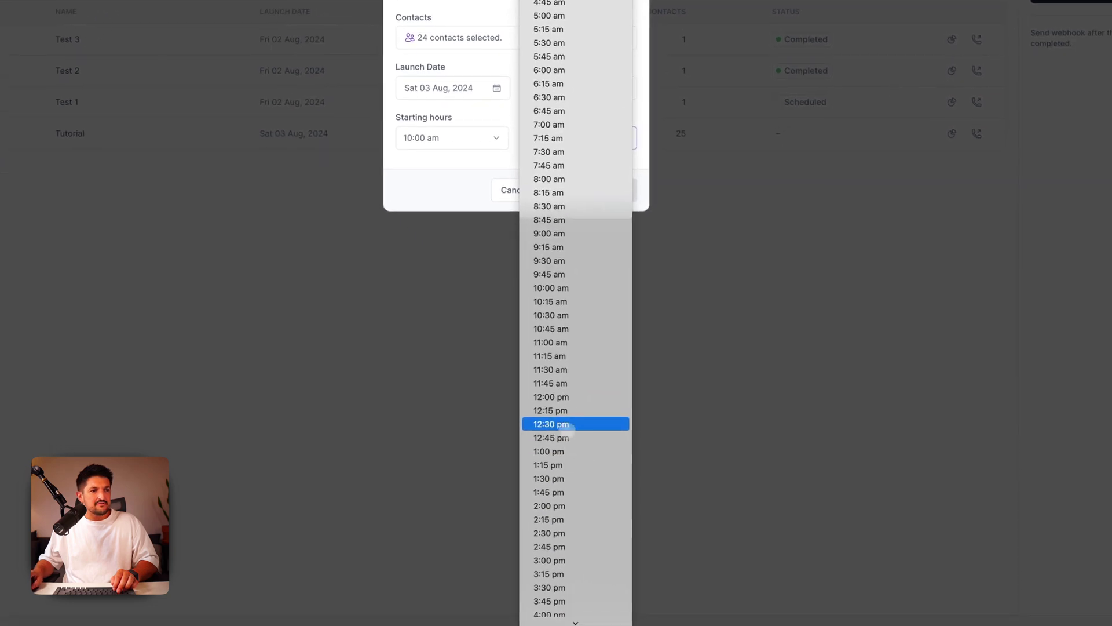
click(567, 343)
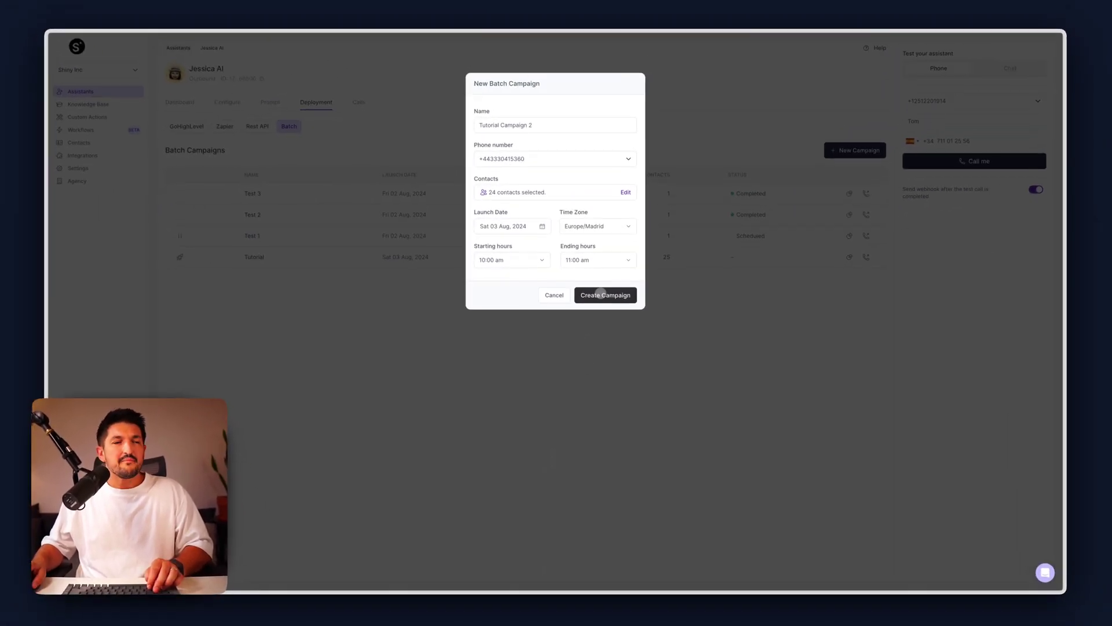
click(601, 294)
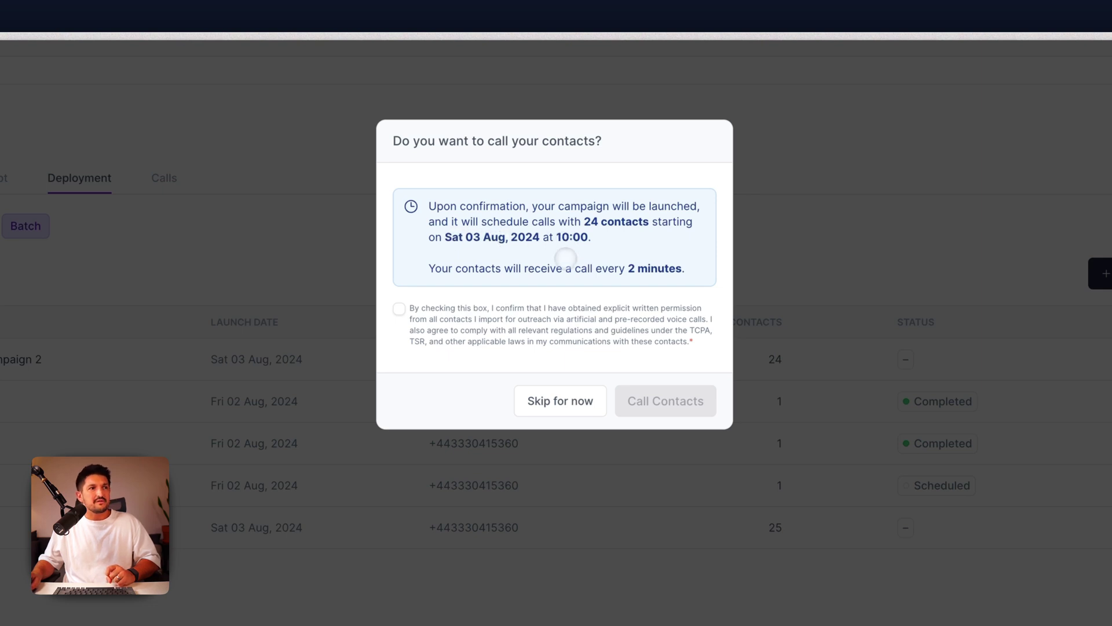
Confirm outreach consent, skip calling for now, then use the launch icon on Tutorial Campaign 2
click(479, 314)
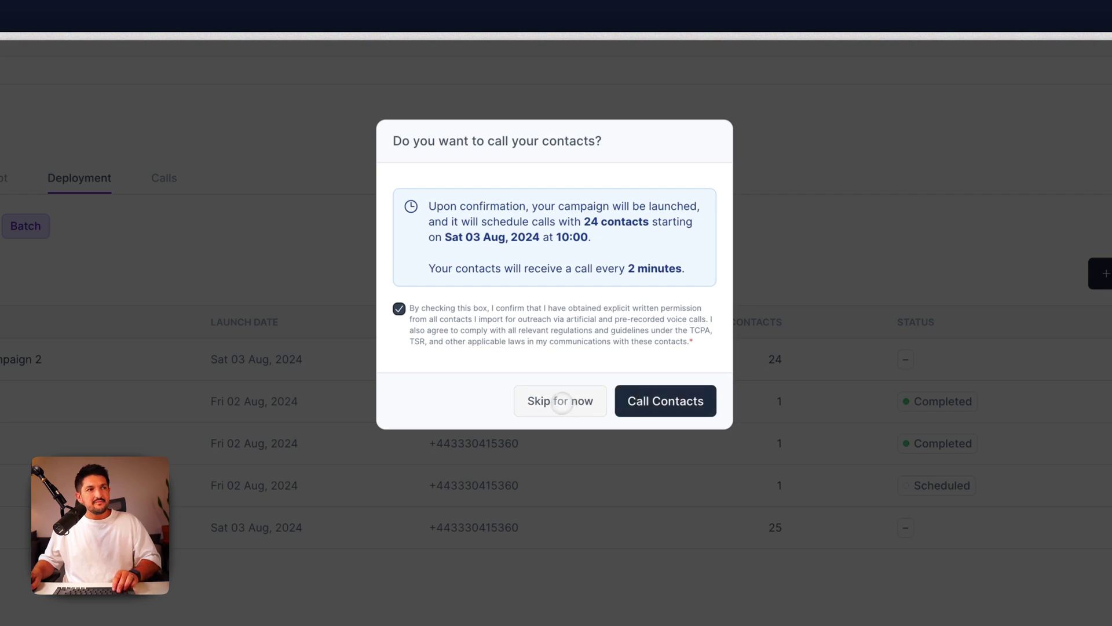
click(560, 402)
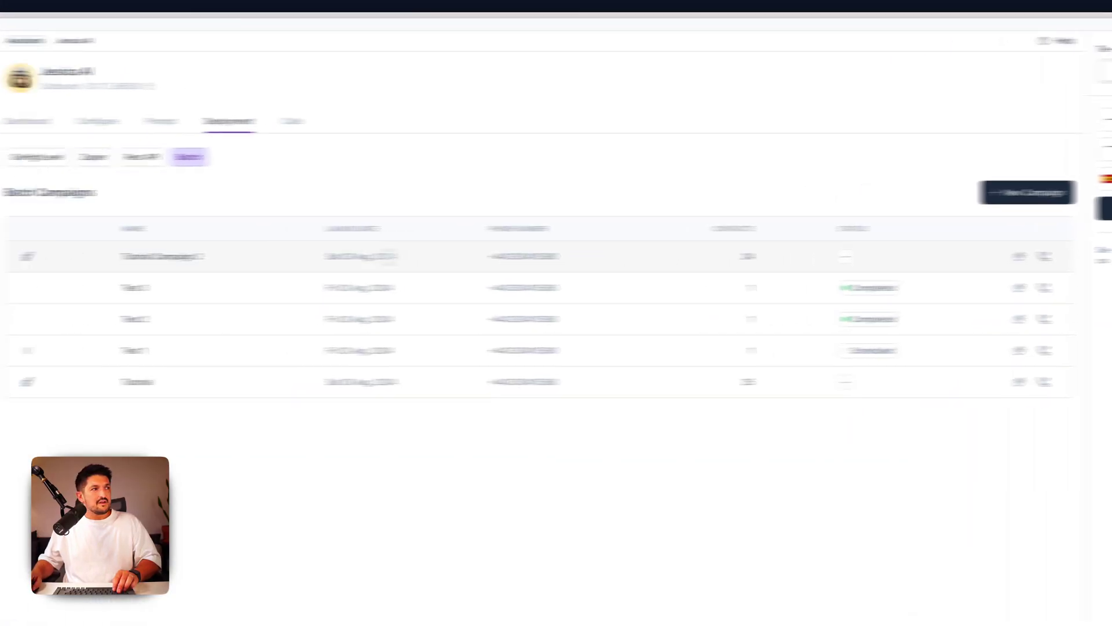
click(227, 251)
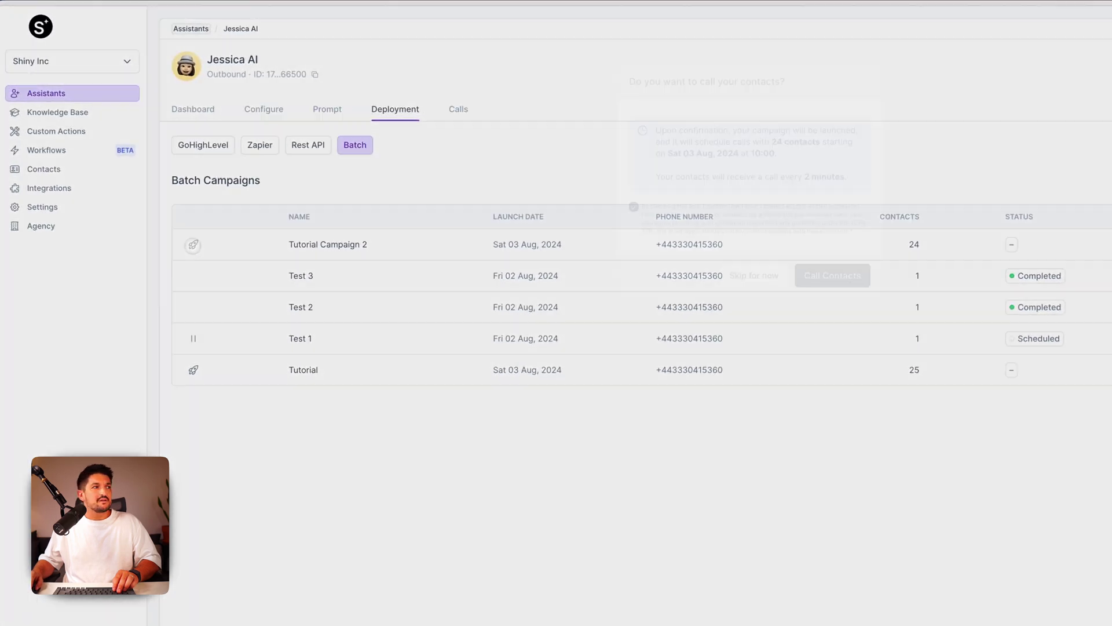